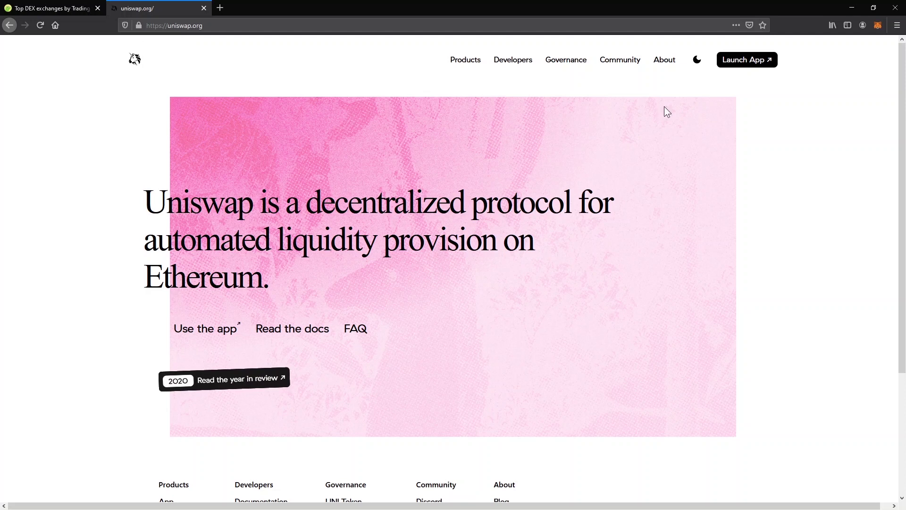
# Switch the Uniswap site to dark theme
pyautogui.click(697, 61)
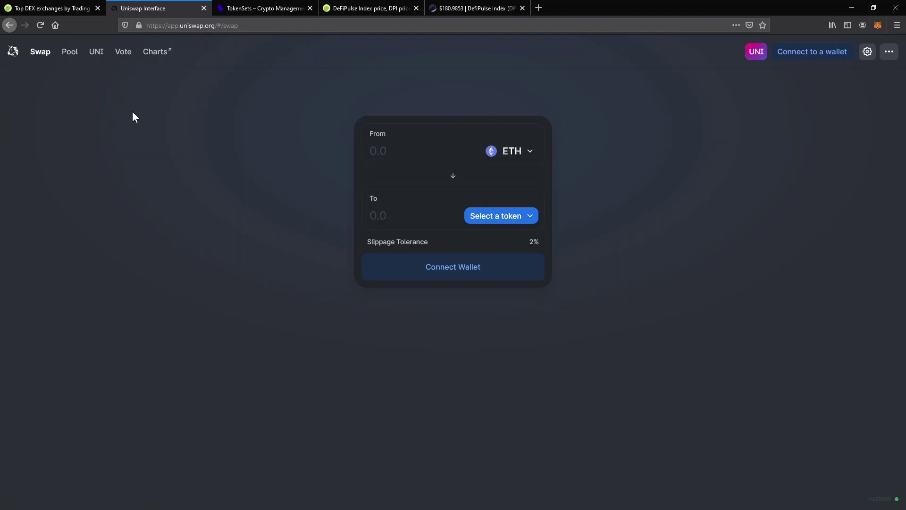
# Enter 1 ETH in the From field and briefly open the token list
pyautogui.click(395, 157)
pyautogui.write('1')
pyautogui.click(523, 219)
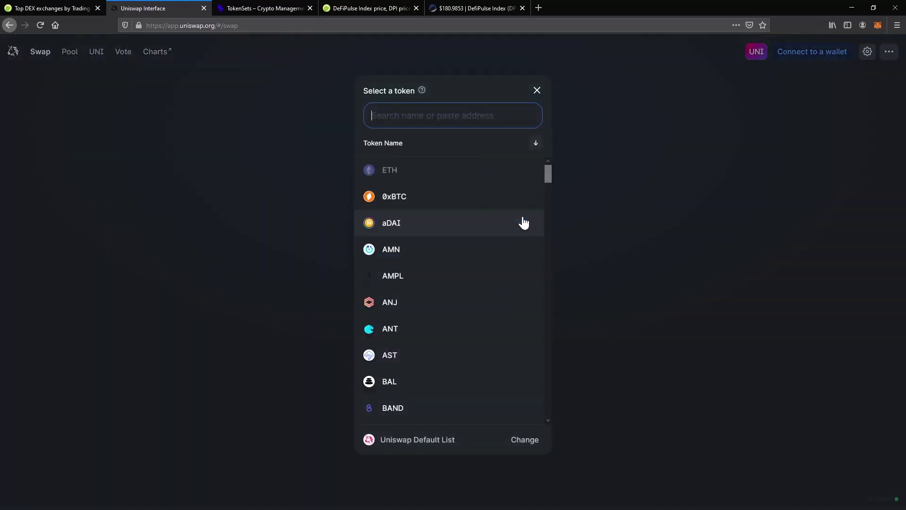
pyautogui.hotkey('ctrl', 'v')
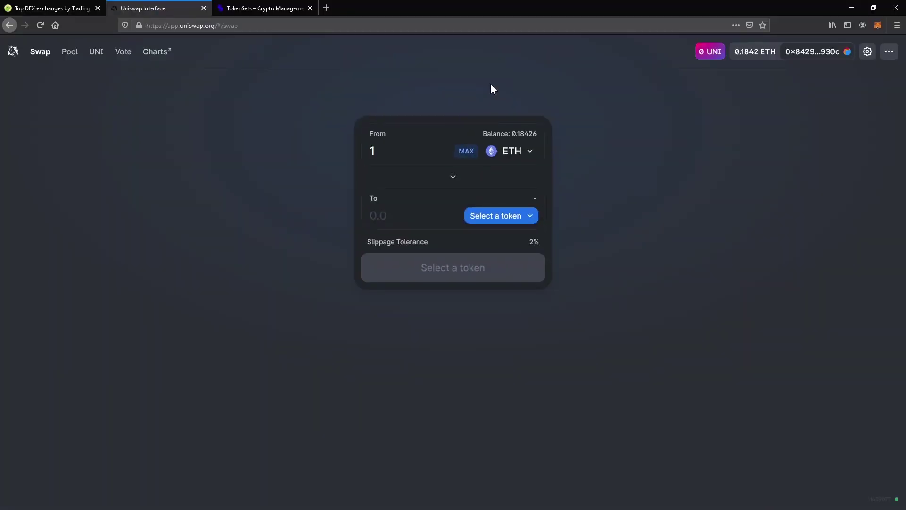
# Search the receiving-side token list for dpi, then for wbtc
pyautogui.click(529, 220)
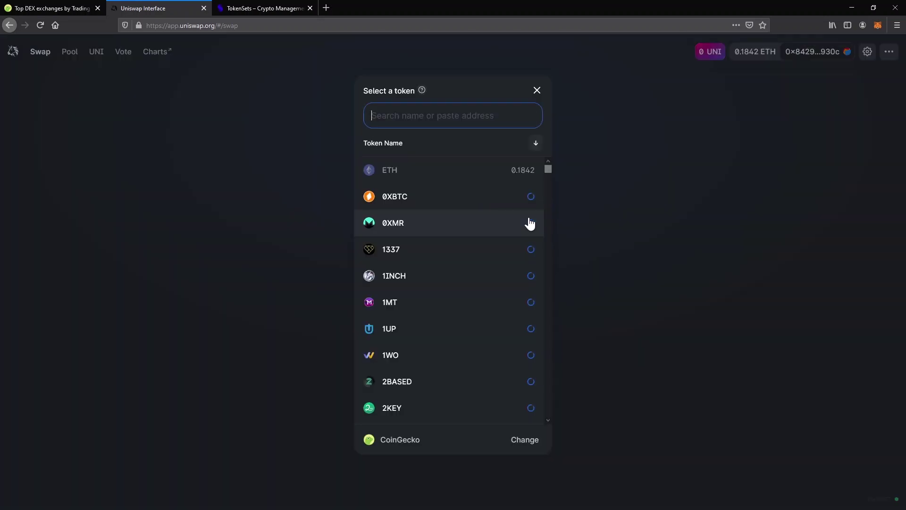
pyautogui.write('dpi')
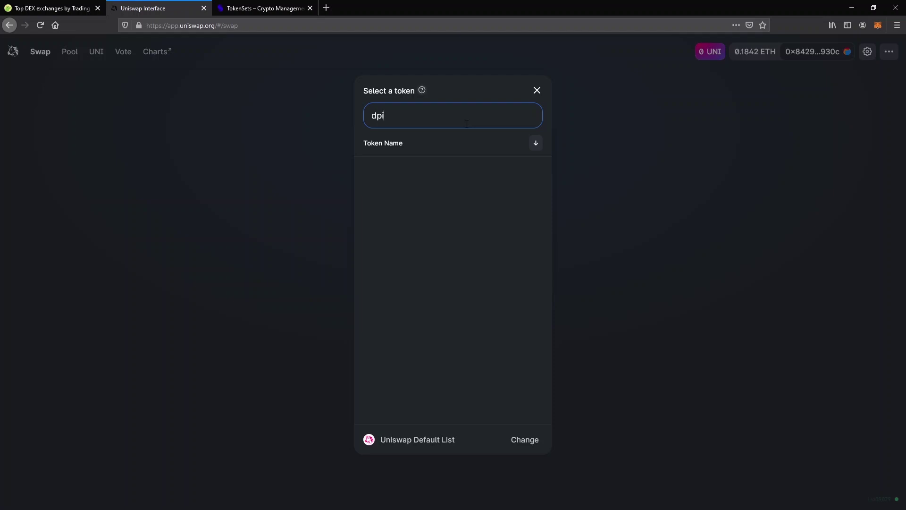
pyautogui.press('BackSpace')
pyautogui.press('BackSpace')
pyautogui.press('BackSpace')
pyautogui.write('wbtc')
# Try link, band, cel and dpi again, then go to Manage Lists
pyautogui.doubleClick(398, 120)
pyautogui.write('link')
pyautogui.doubleClick(398, 120)
pyautogui.write('band')
pyautogui.doubleClick(398, 120)
pyautogui.write('cel')
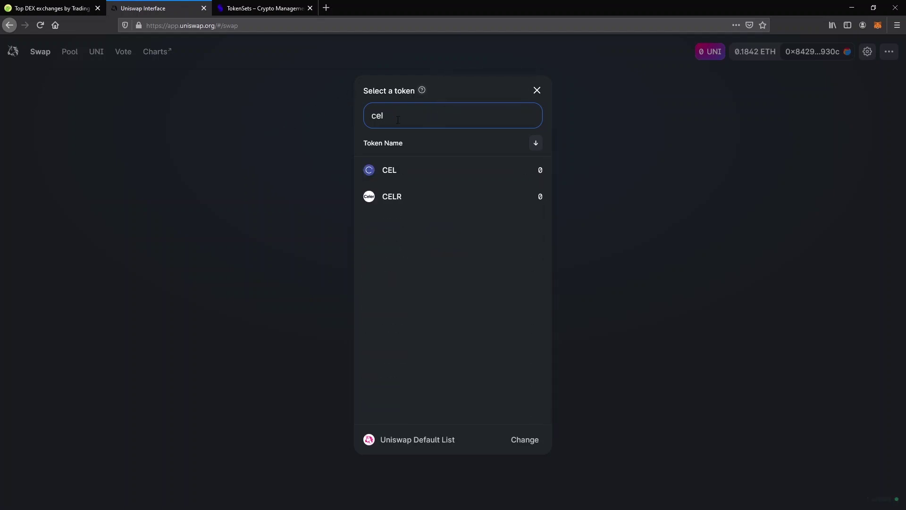
pyautogui.doubleClick(397, 119)
pyautogui.write('dpi')
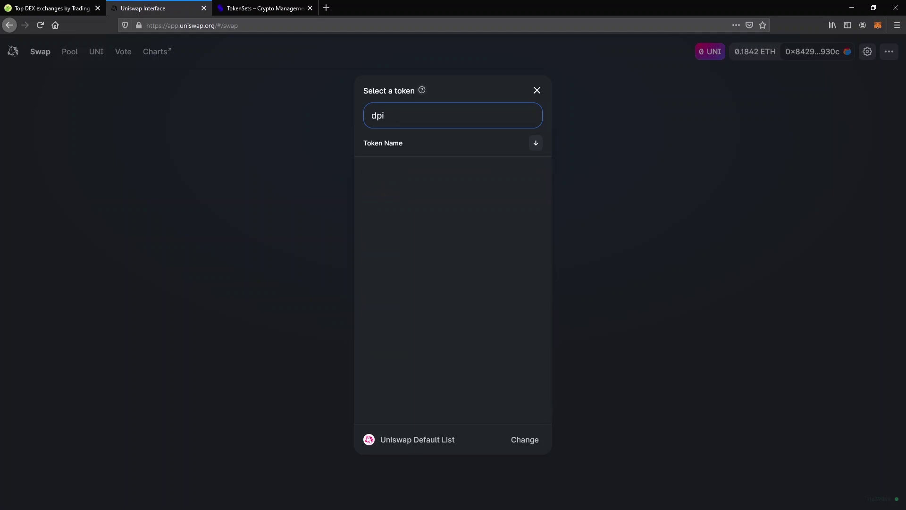
pyautogui.click(525, 440)
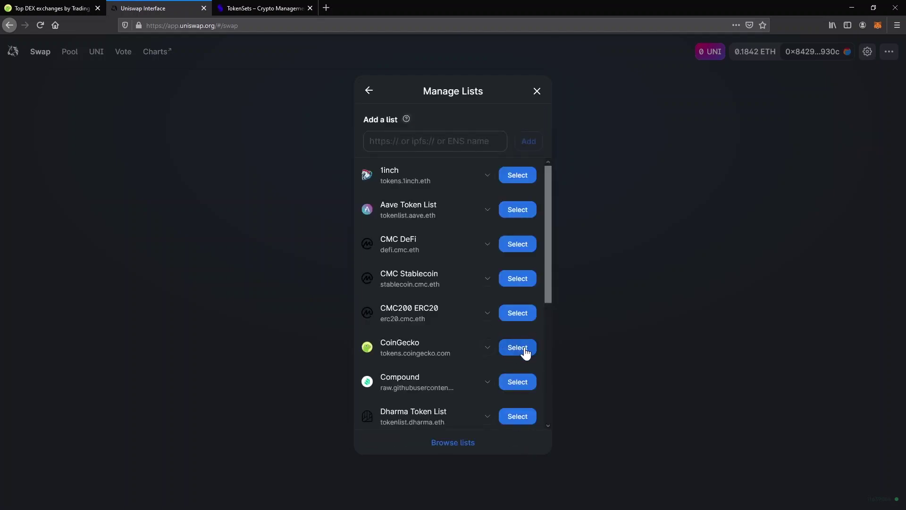
# Switch to the CoinGecko token list and search it for dpi
pyautogui.click(525, 349)
pyautogui.click(453, 122)
pyautogui.write('dpi')
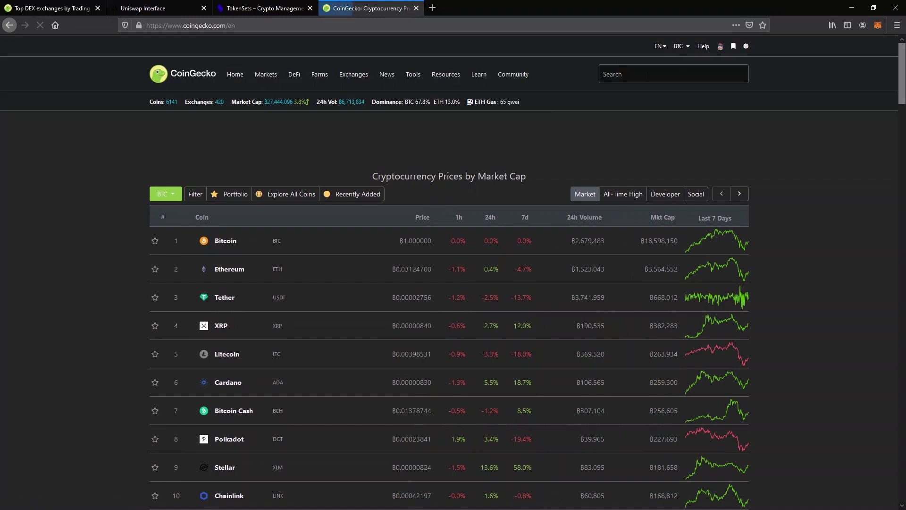
# Find DeFiPulse Index on CoinGecko and copy its contract address from Etherscan
pyautogui.click(647, 75)
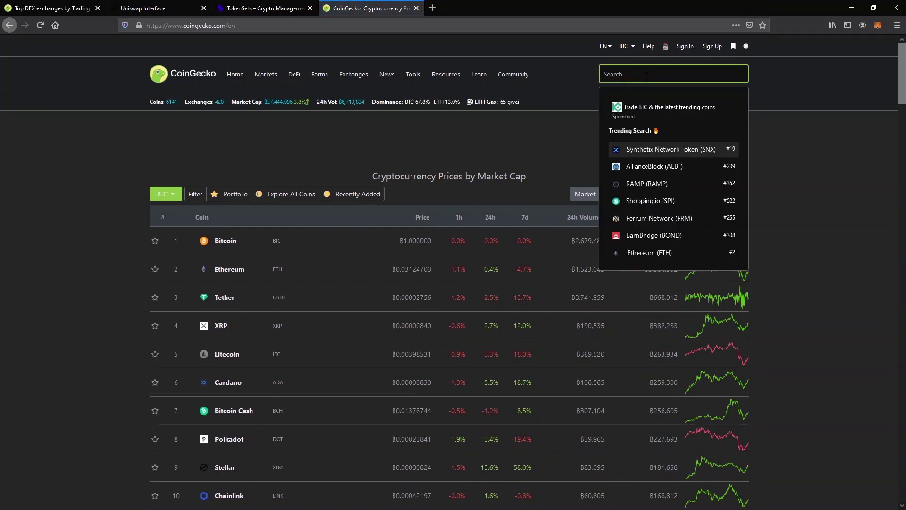
pyautogui.write('dpi')
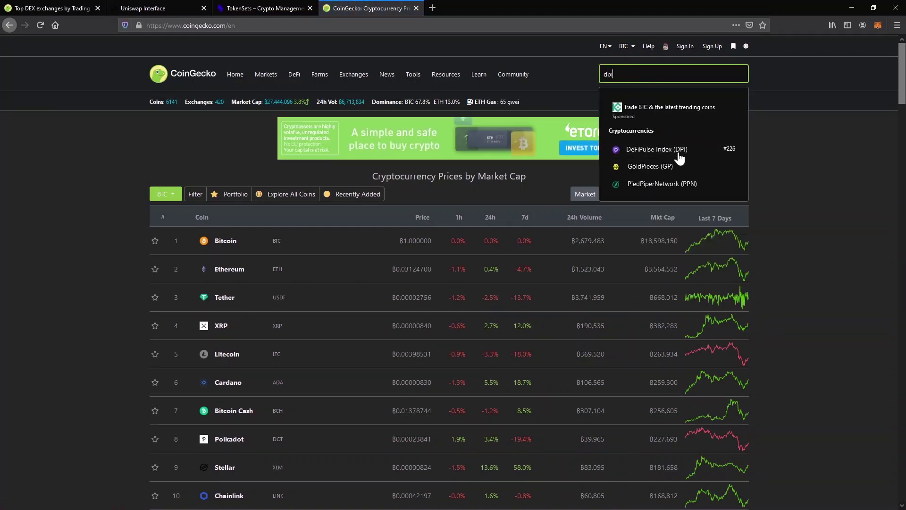
pyautogui.click(633, 150)
pyautogui.click(253, 325)
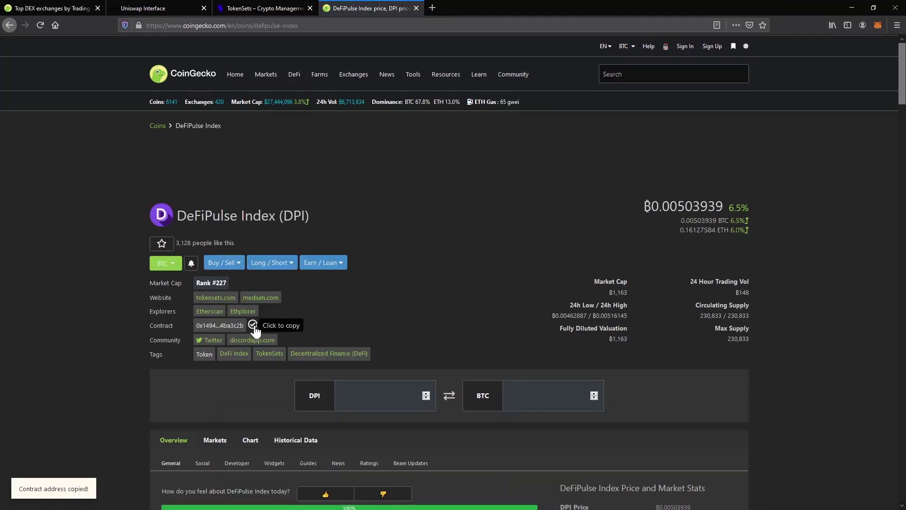
pyautogui.click(211, 313)
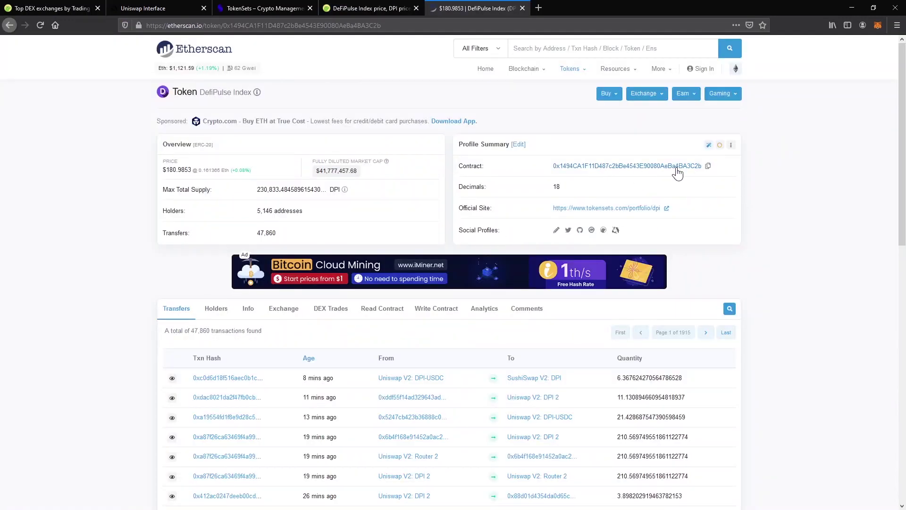
pyautogui.click(708, 167)
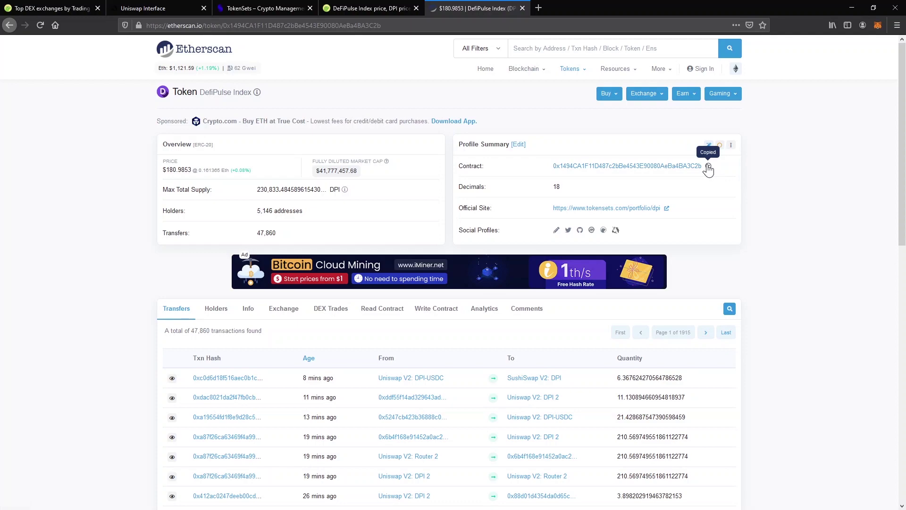
# Paste DPI's contract address, import DPI and set it as the received token
pyautogui.click(141, 8)
pyautogui.hotkey('ctrl', 'v')
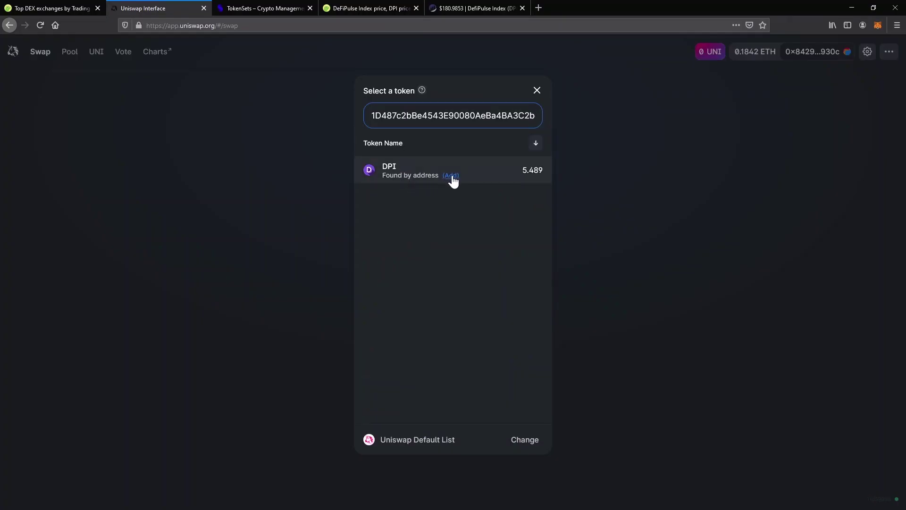
pyautogui.click(451, 175)
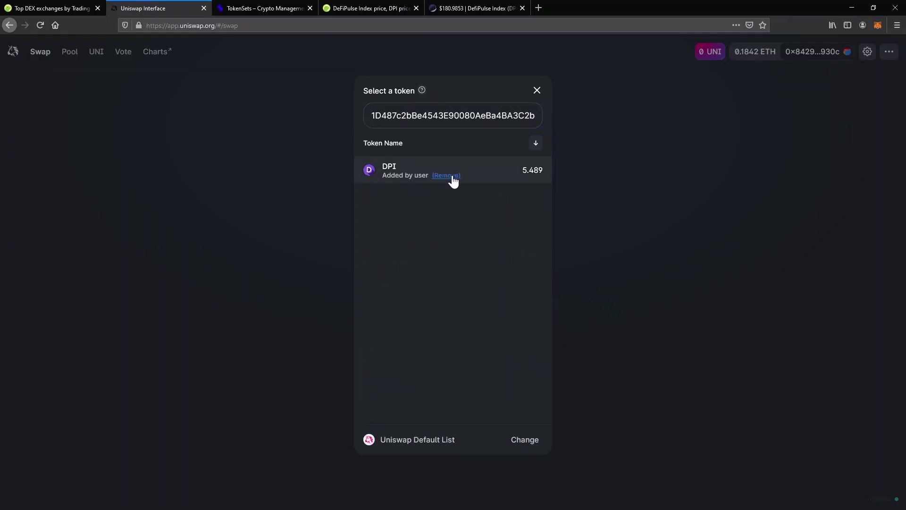
pyautogui.click(390, 170)
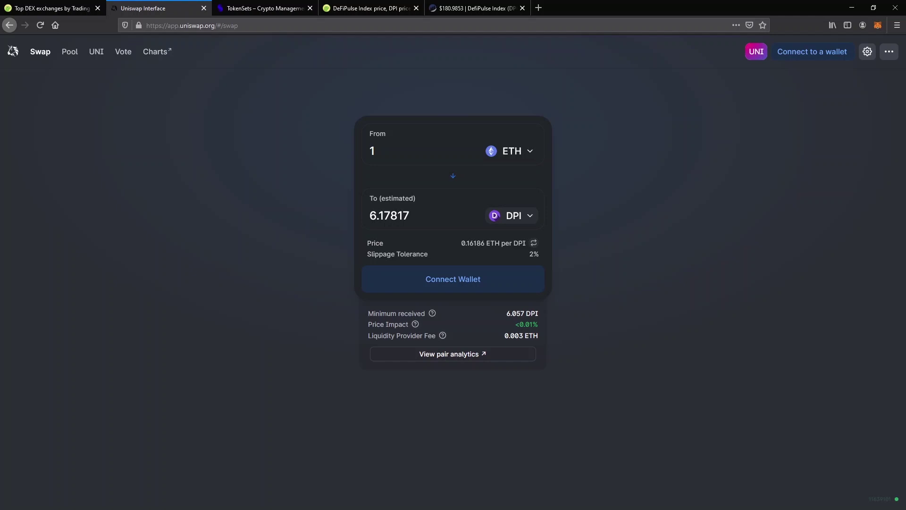
# Connect MetaMask with the Ledger account and approve linking it to Uniswap
pyautogui.click(812, 54)
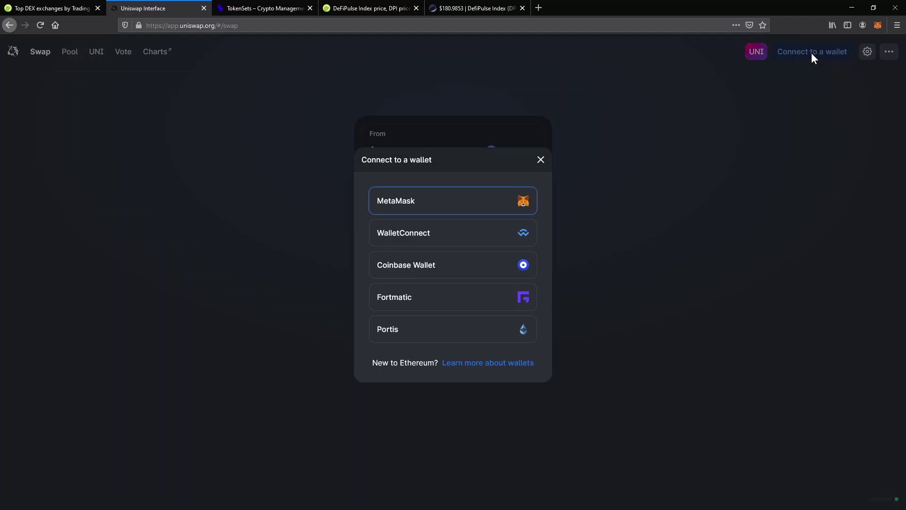
pyautogui.click(468, 200)
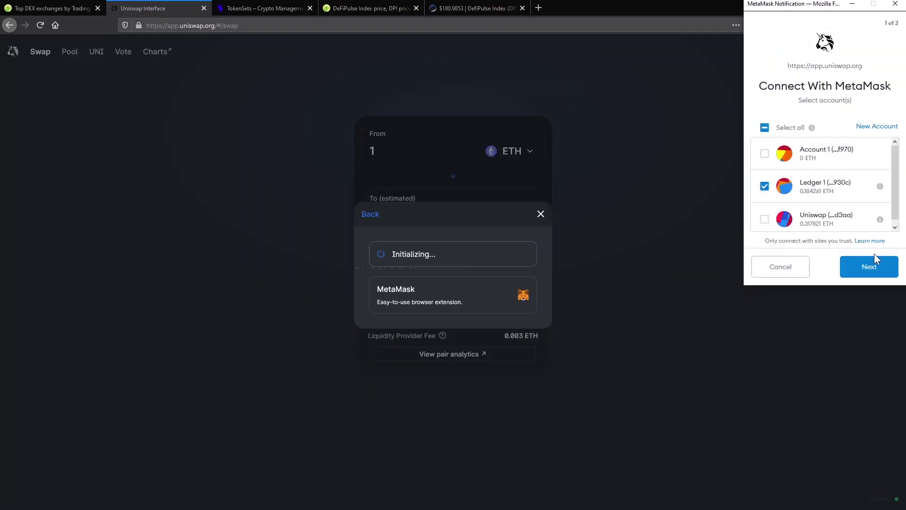
pyautogui.click(875, 273)
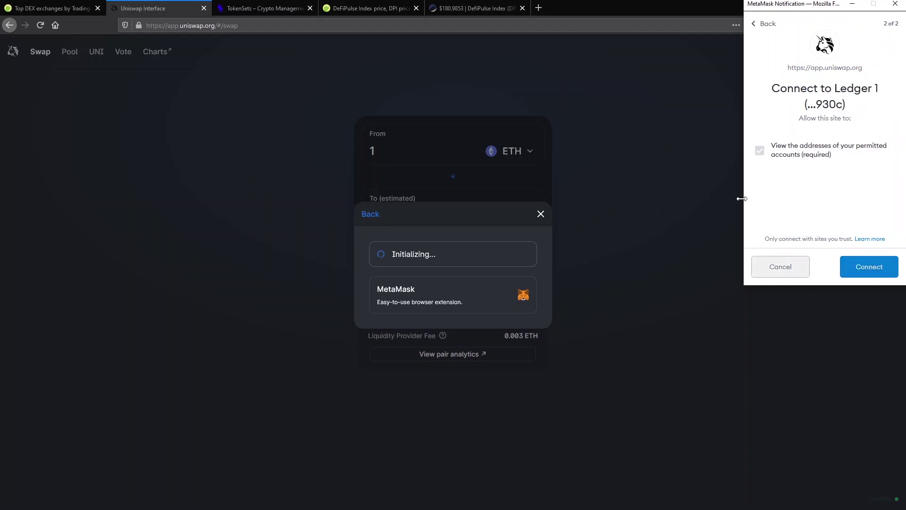
pyautogui.click(872, 274)
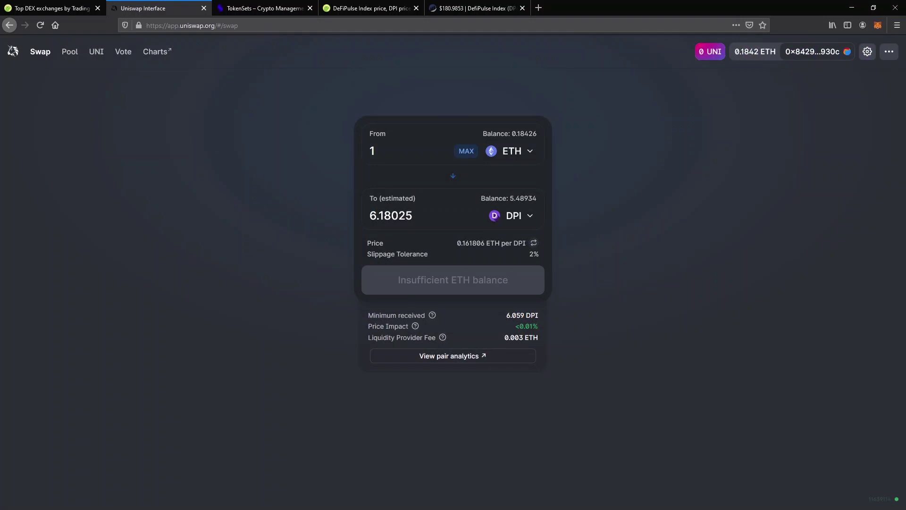
# Use the maximum ETH balance, inspect minimum received and route, and review the swap
pyautogui.click(469, 152)
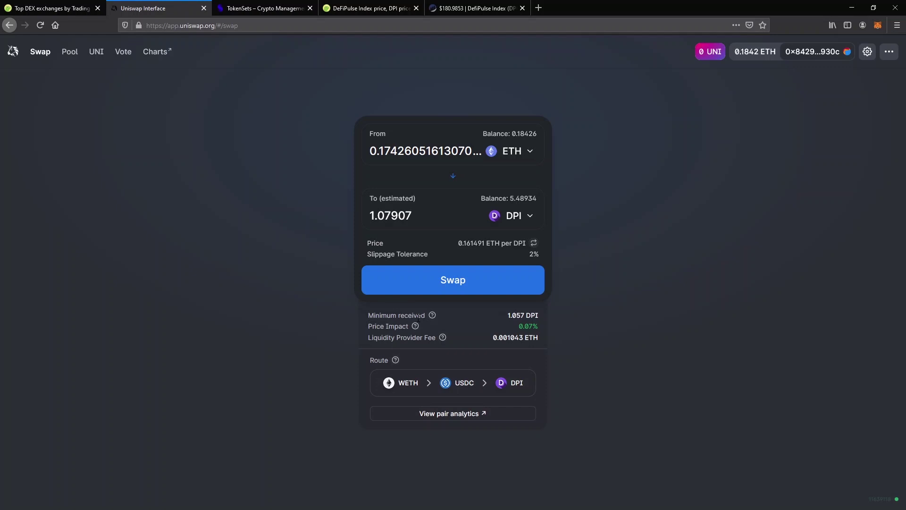
pyautogui.moveTo(369, 315); pyautogui.dragTo(531, 316)
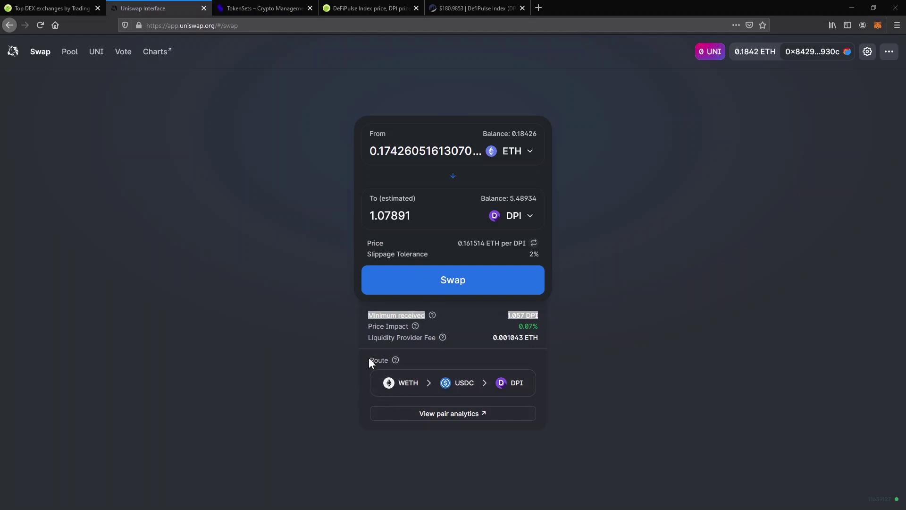
pyautogui.moveTo(370, 358); pyautogui.dragTo(477, 378)
pyautogui.hotkey('alt', 'Tab')
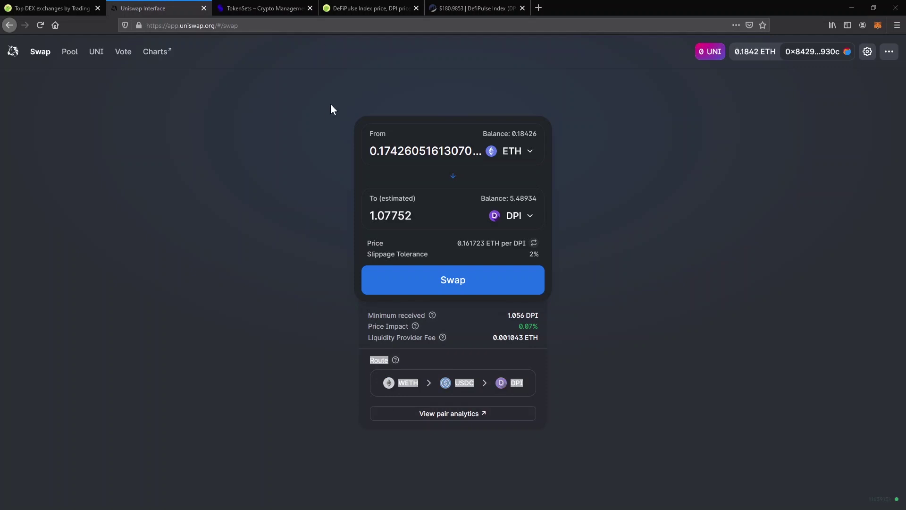
pyautogui.click(420, 285)
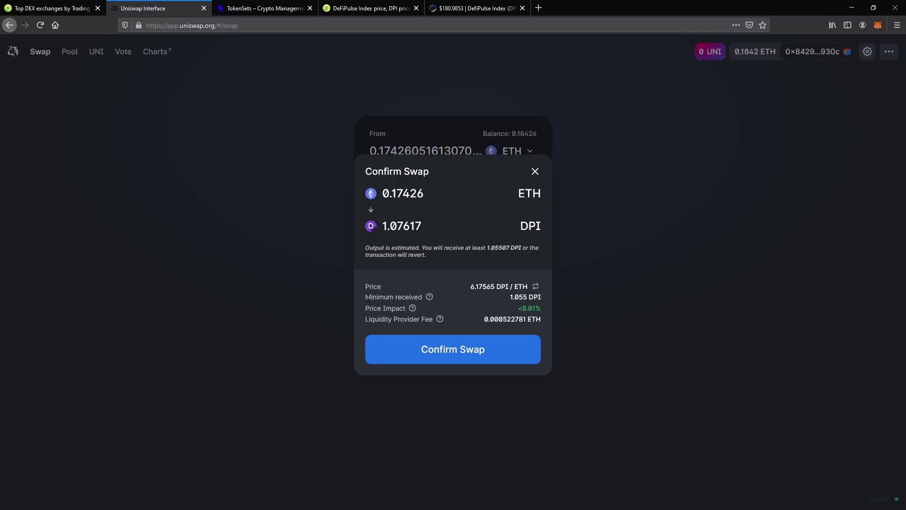
# Submit the maximum swap, reject it in MetaMask and dismiss the error
pyautogui.moveTo(366, 297); pyautogui.dragTo(512, 301)
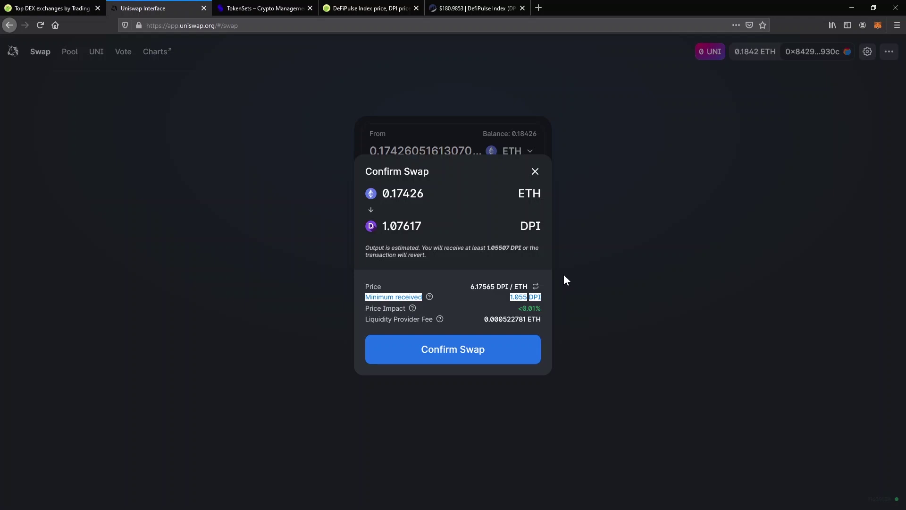
pyautogui.click(467, 350)
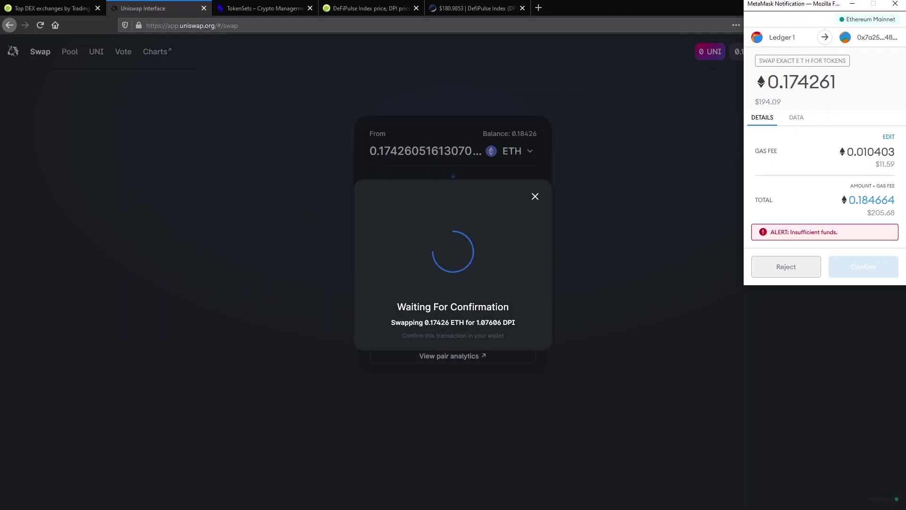
pyautogui.click(785, 270)
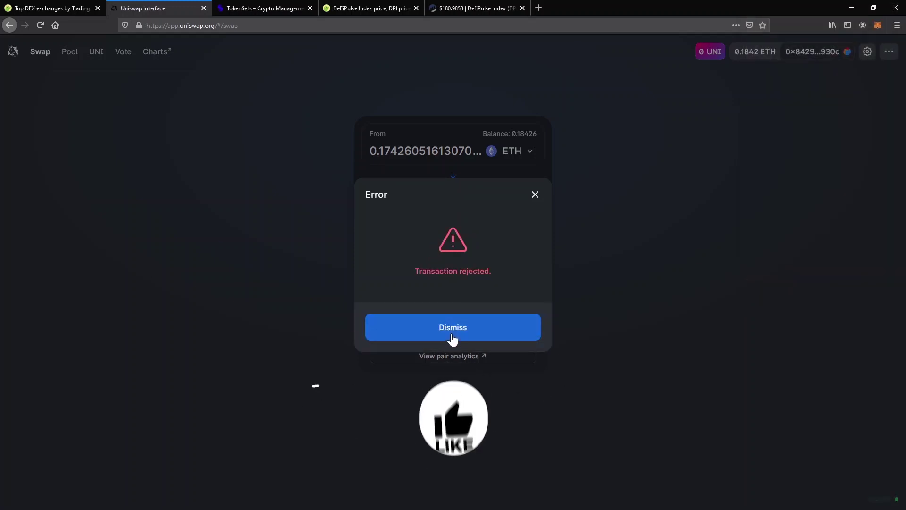
pyautogui.click(447, 332)
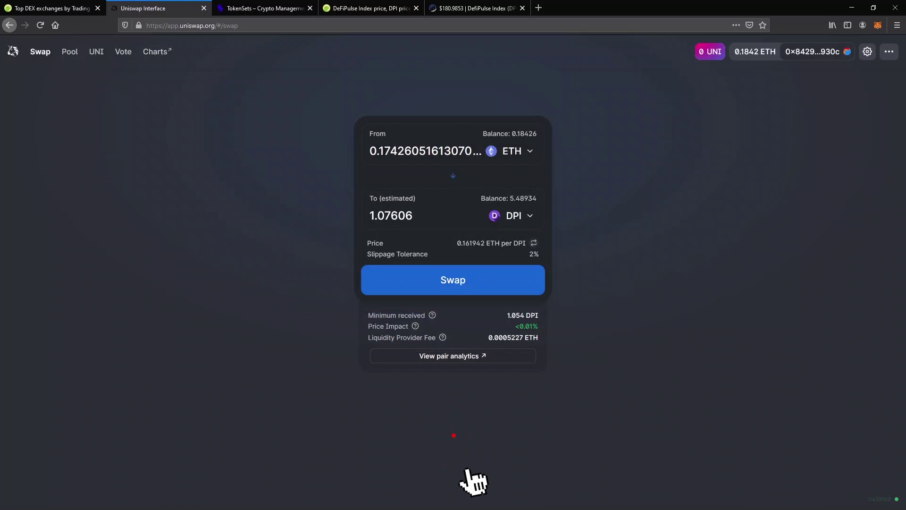
# Trim the From amount to 0.1 ETH and confirm the swap again
pyautogui.moveTo(381, 152); pyautogui.dragTo(518, 156)
pyautogui.press('BackSpace')
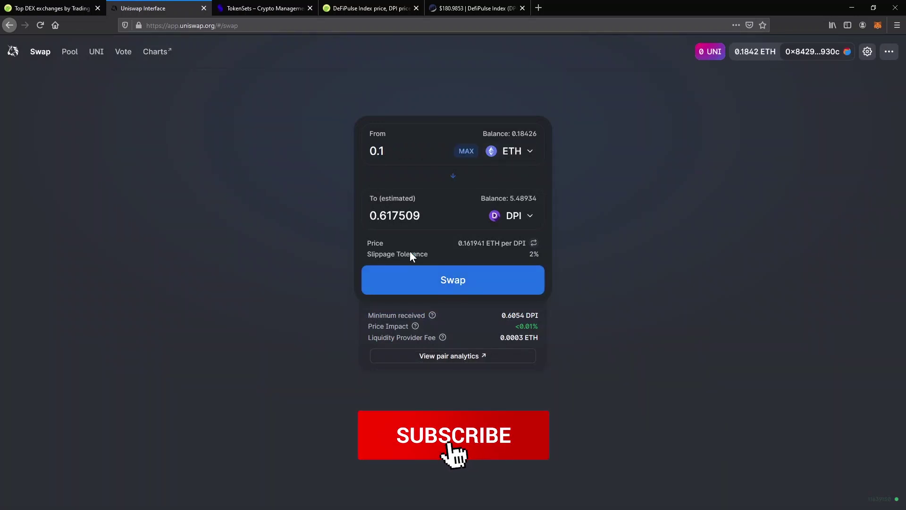
pyautogui.click(460, 284)
pyautogui.click(473, 349)
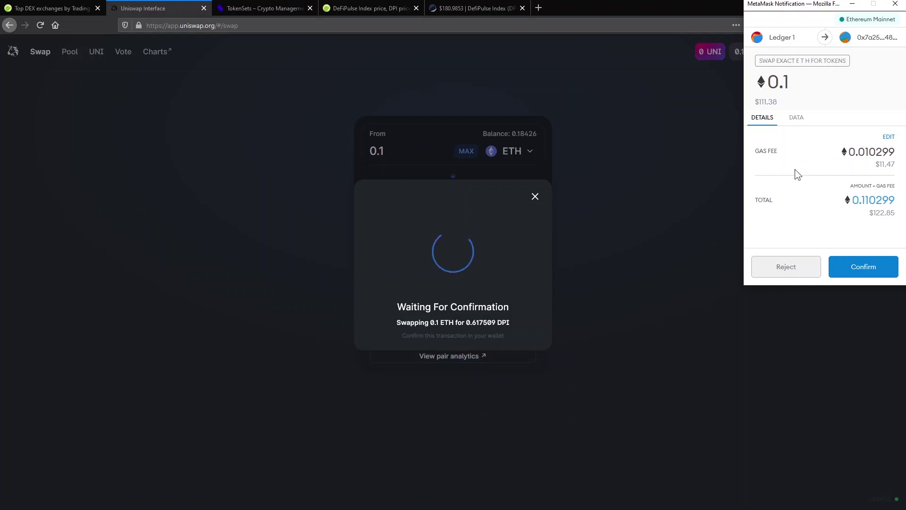
# Open MetaMask's Customize Gas, then load ethgas.watch in a new tab
pyautogui.click(887, 137)
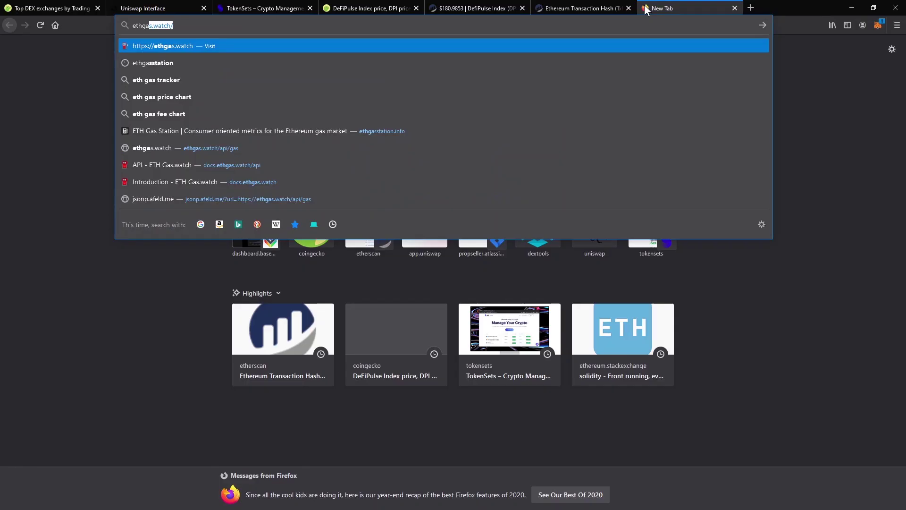
pyautogui.press('Return')
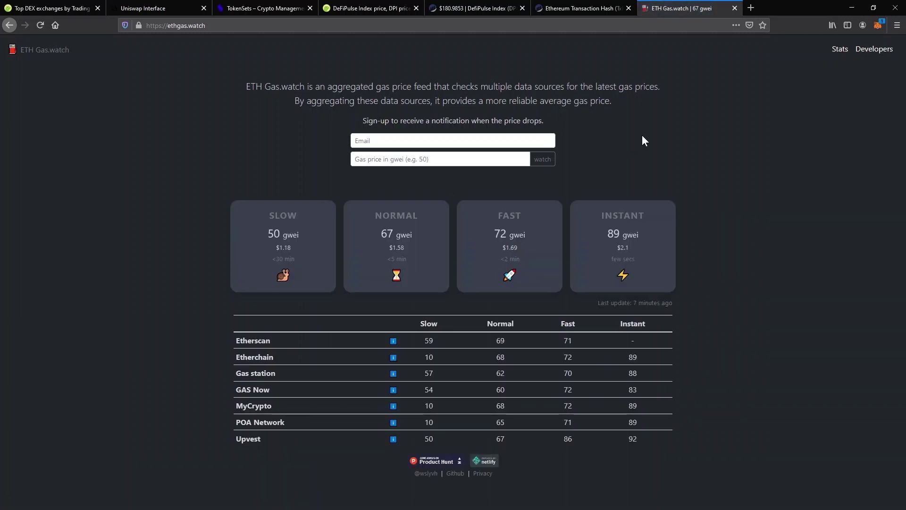
# Copy the 89 gwei Instant gas price from ETH Gas.watch
pyautogui.doubleClick(614, 233)
pyautogui.hotkey('ctrl', 'c')
pyautogui.rightClick(619, 232)
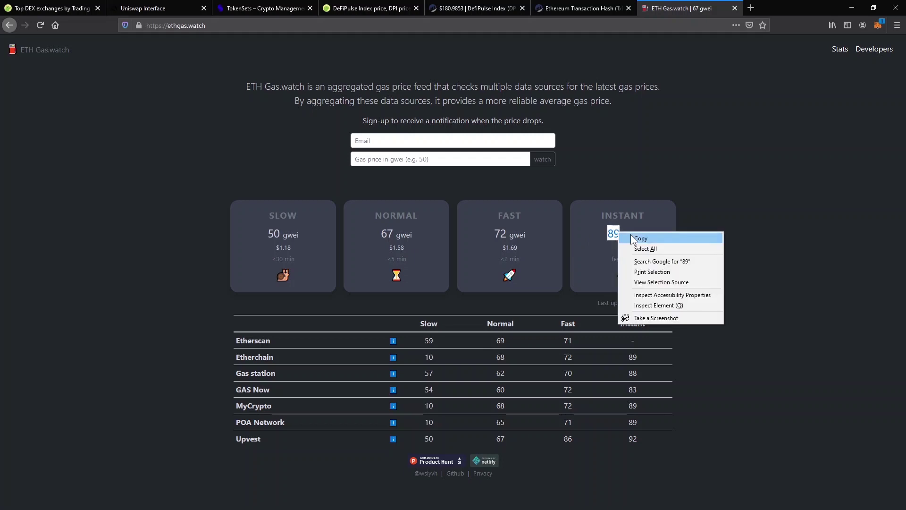
pyautogui.click(632, 238)
# Replace the 69.3 gas price with 89 gwei in MetaMask's advanced gas settings and save
pyautogui.click(878, 25)
pyautogui.click(866, 157)
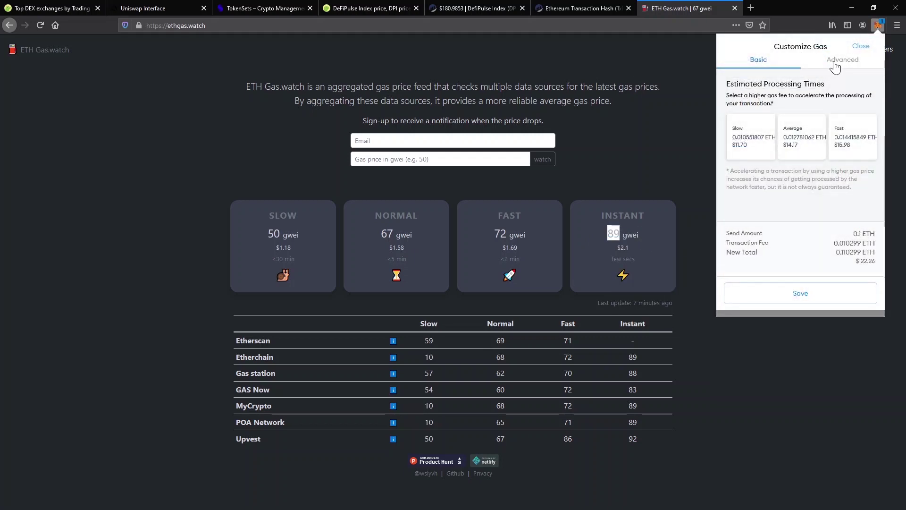
pyautogui.click(836, 66)
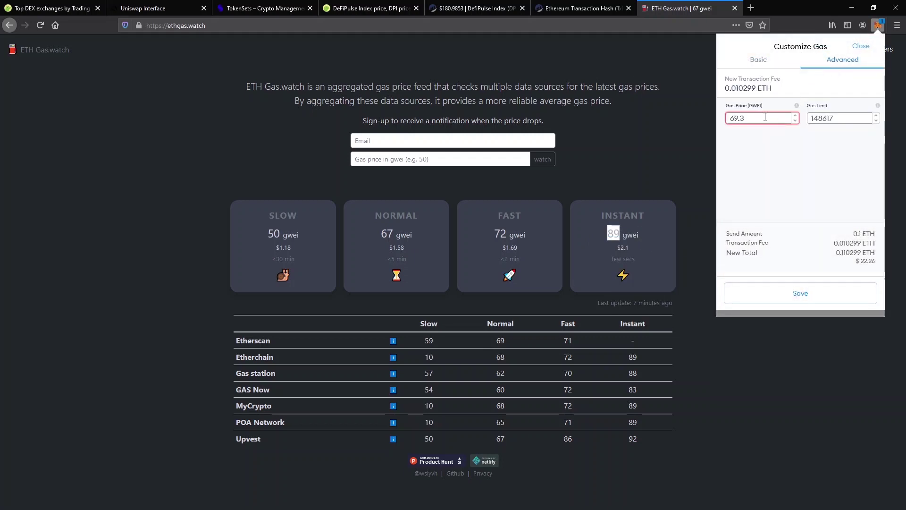
pyautogui.doubleClick(737, 119)
pyautogui.rightClick(746, 122)
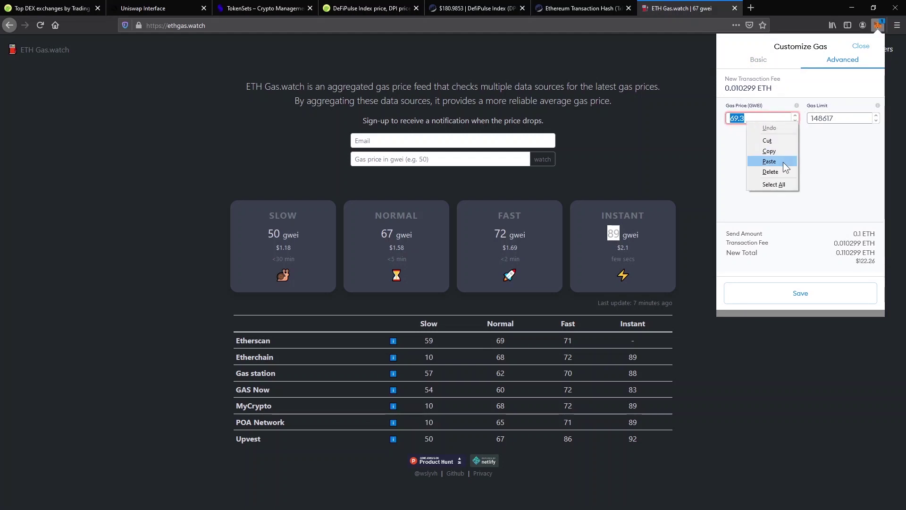
pyautogui.click(783, 163)
pyautogui.click(813, 290)
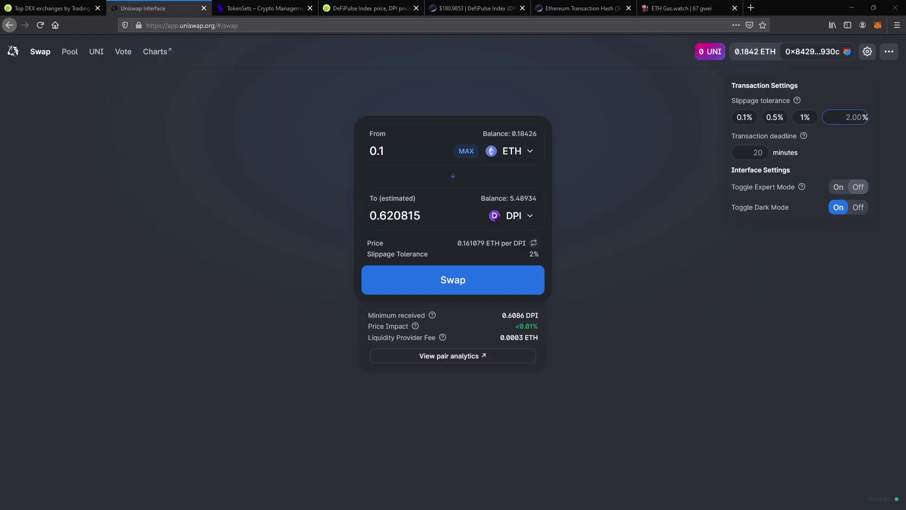
# Try Expert Mode, flip Dark Mode off and on, and set custom slippage to 49%
pyautogui.click(840, 188)
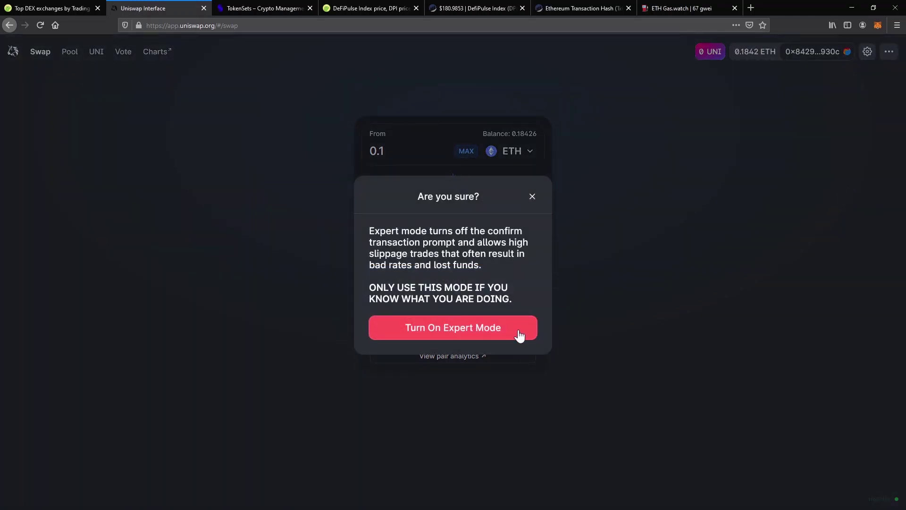
pyautogui.click(538, 199)
pyautogui.click(844, 211)
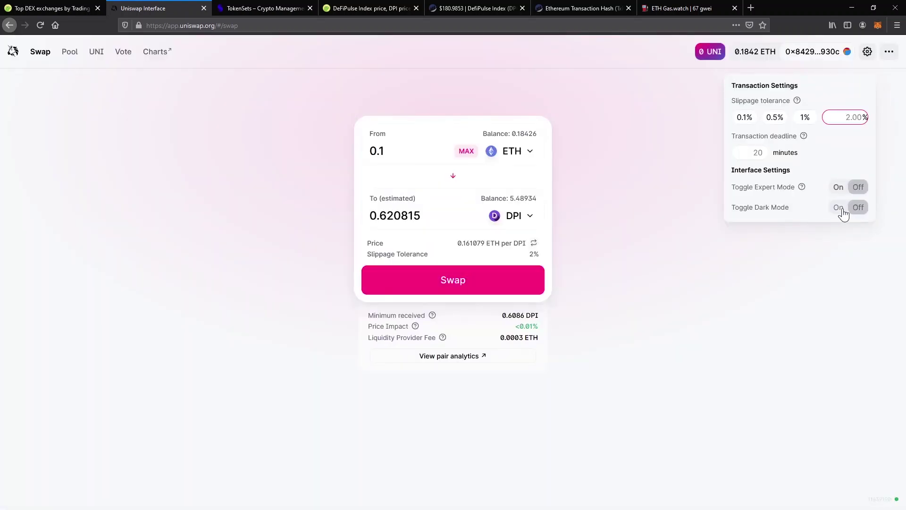
pyautogui.click(842, 211)
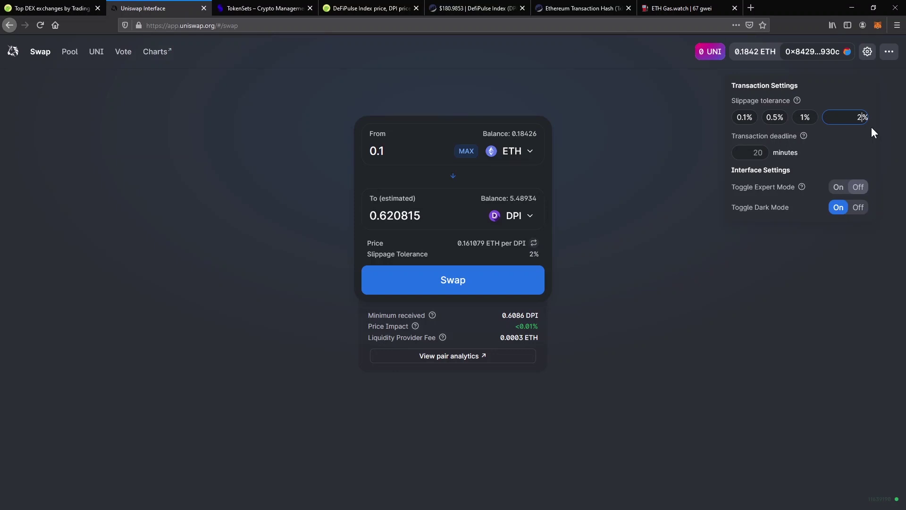
pyautogui.write('49')
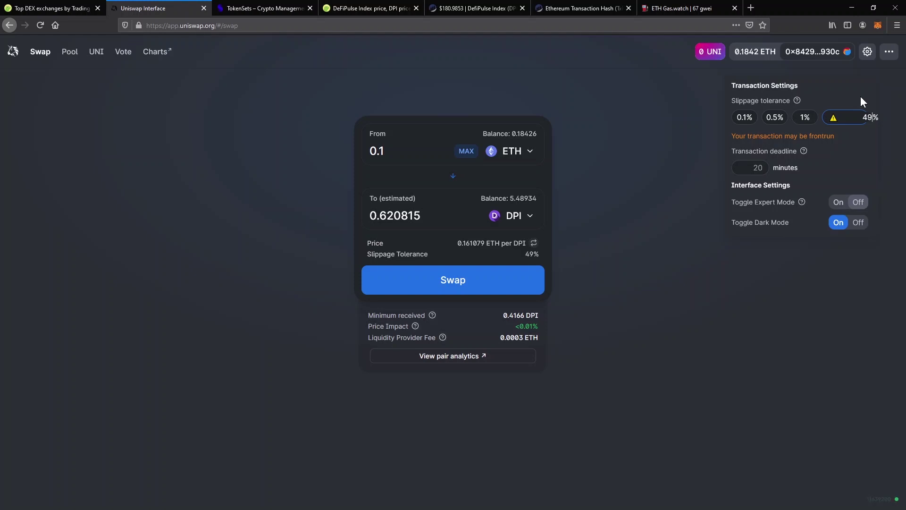
pyautogui.moveTo(368, 255); pyautogui.dragTo(542, 261)
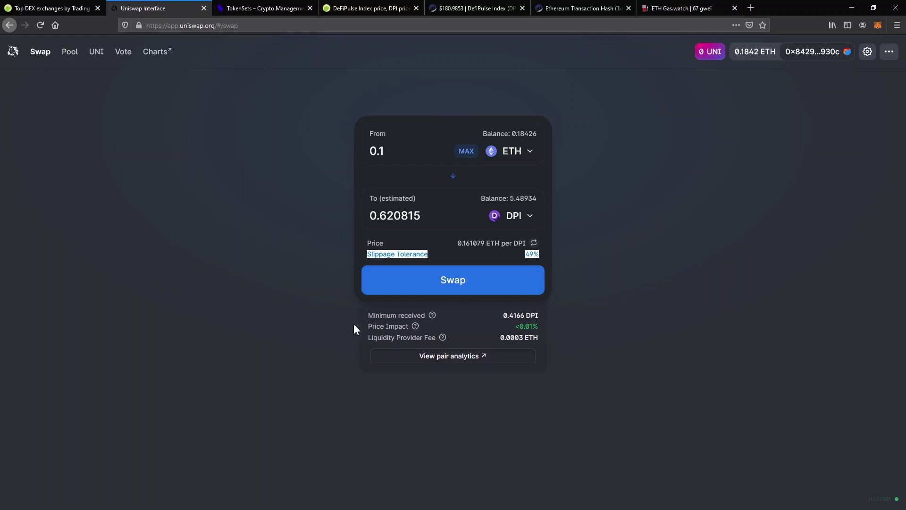
# Highlight the 0.4166 DPI minimum received, then change slippage tolerance from 49 to 2%
pyautogui.moveTo(367, 315); pyautogui.dragTo(454, 321)
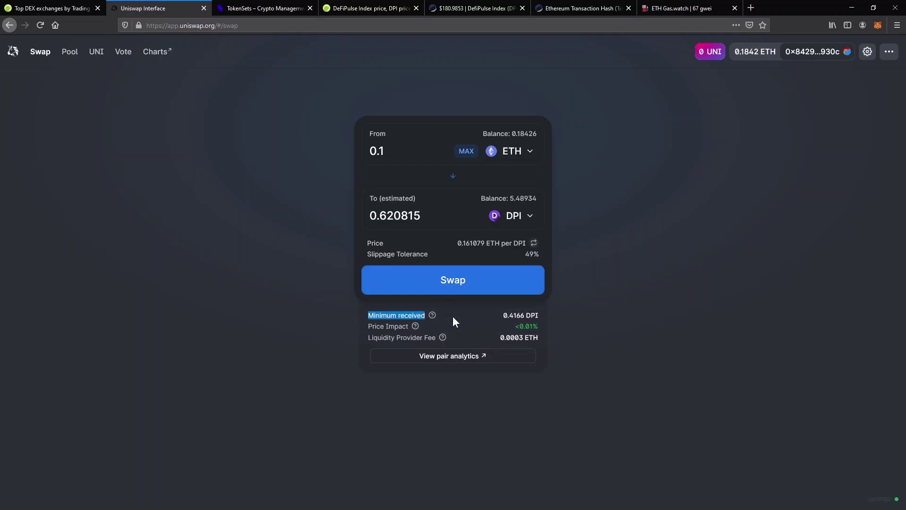
pyautogui.moveTo(511, 316); pyautogui.dragTo(538, 317)
pyautogui.click(868, 51)
pyautogui.doubleClick(845, 117)
pyautogui.write('2')
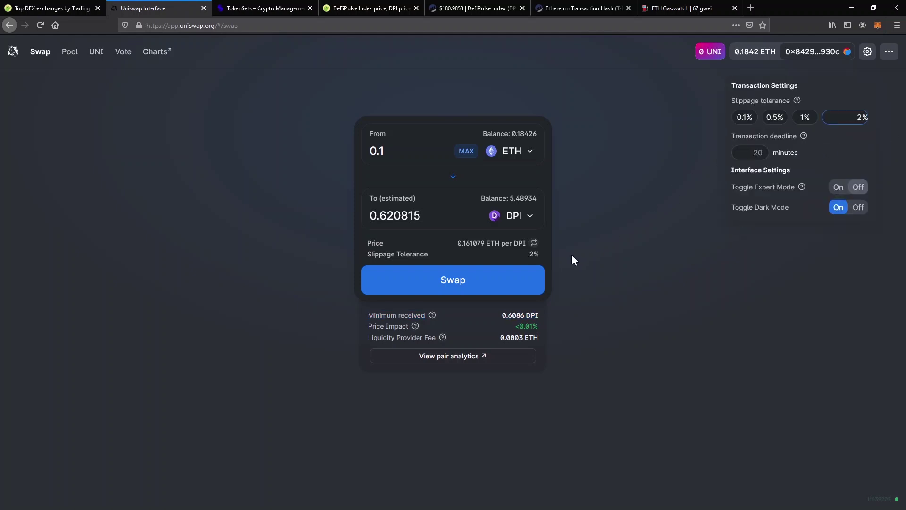
pyautogui.click(523, 256)
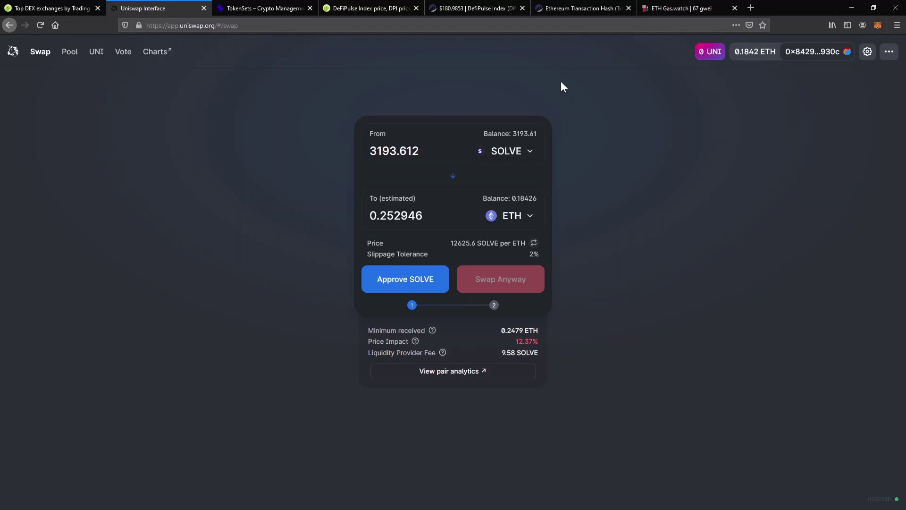
# Request the SOLVE spending approval, inspect its $8.09 MetaMask gas fee, then reject it
pyautogui.click(375, 293)
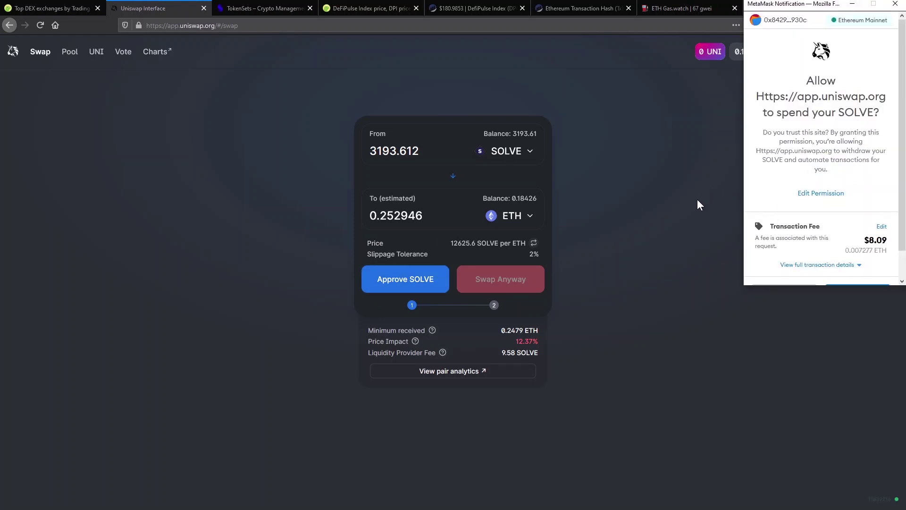
pyautogui.click(881, 227)
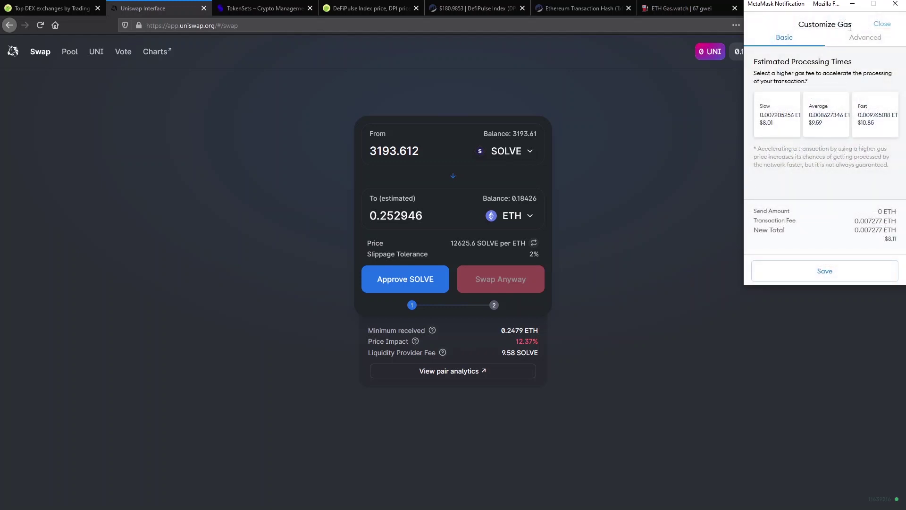
pyautogui.click(870, 42)
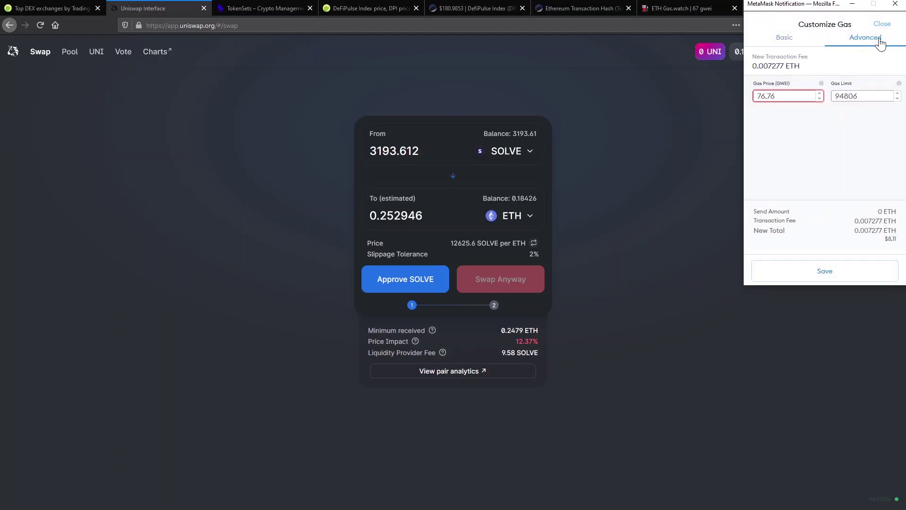
pyautogui.click(882, 24)
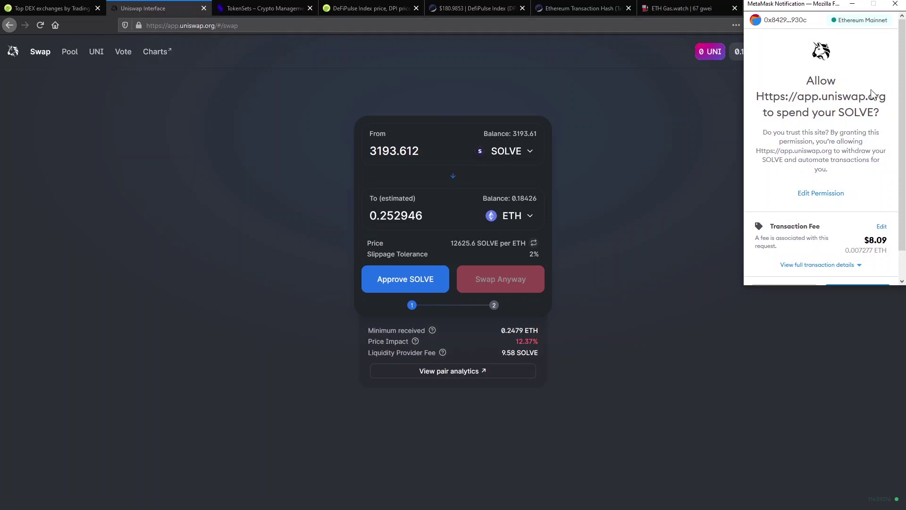
pyautogui.scroll(-1, 846, 162)
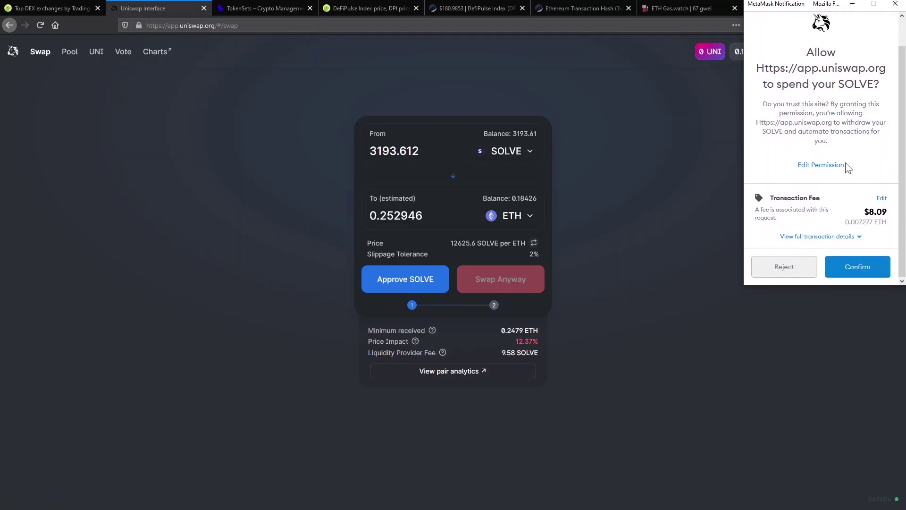
pyautogui.click(792, 268)
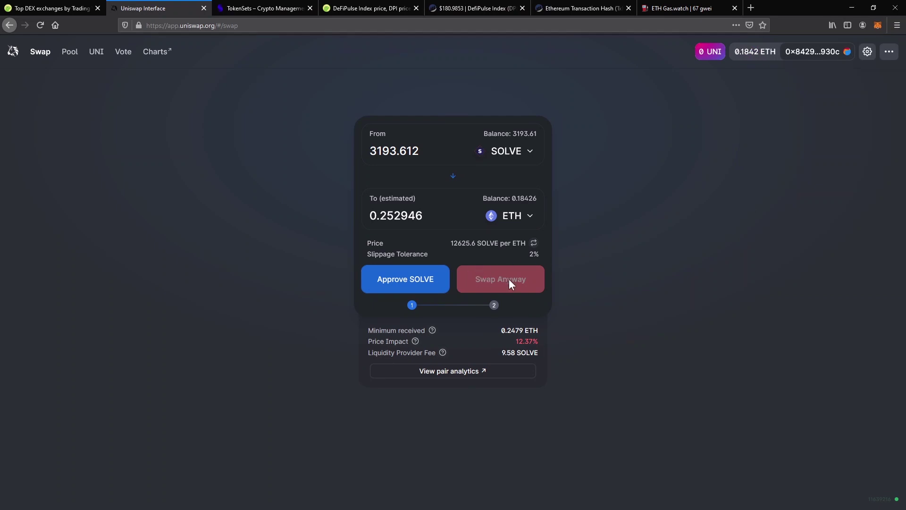
# Note the 12.37% price impact, cut the SOLVE amount to 1193.612, and go to Pool
pyautogui.moveTo(367, 342); pyautogui.dragTo(540, 345)
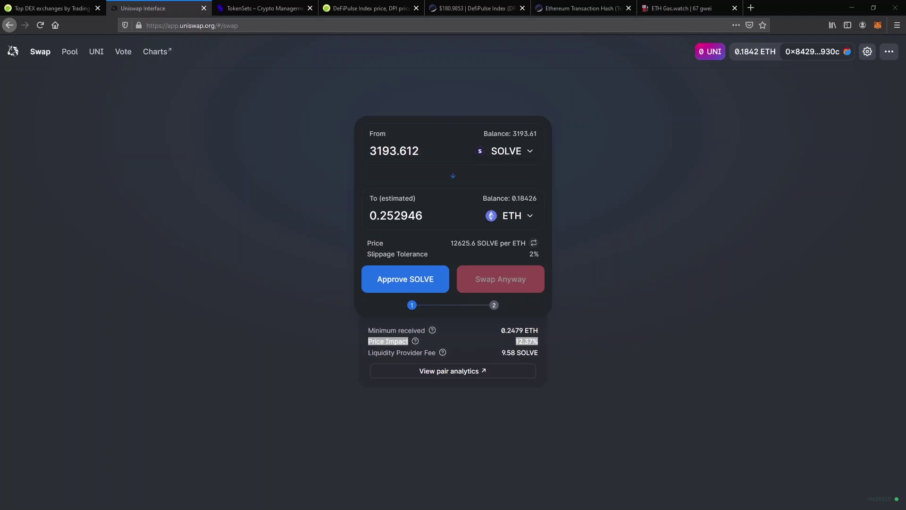
pyautogui.moveTo(376, 150); pyautogui.dragTo(363, 151)
pyautogui.write('2')
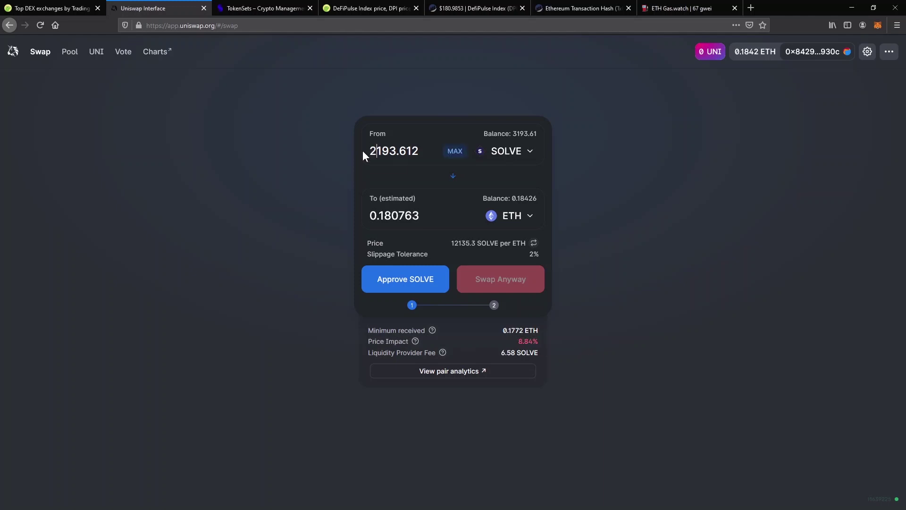
pyautogui.hotkey('shift', 'Left')
pyautogui.write('1')
pyautogui.click(70, 52)
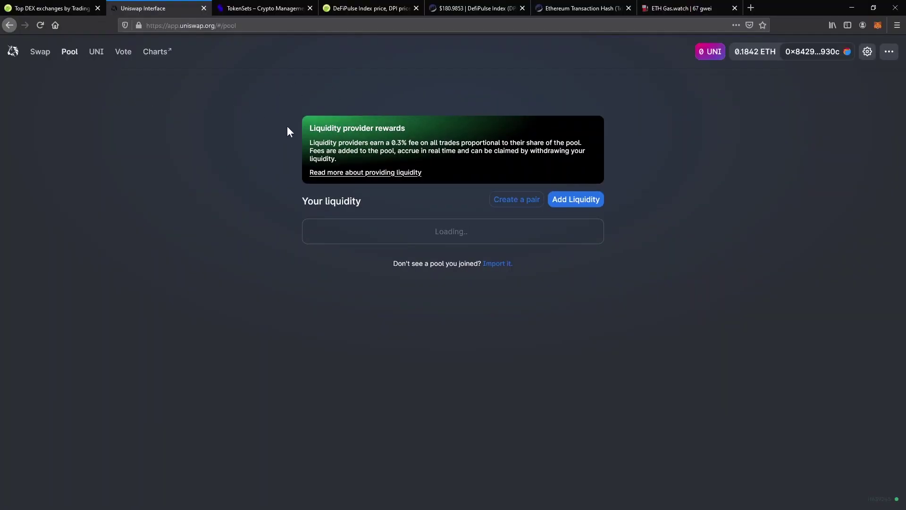
# Review the 0.3% liquidity provider fee note, start Add Liquidity, and open the second token picker
pyautogui.moveTo(310, 142); pyautogui.dragTo(602, 143)
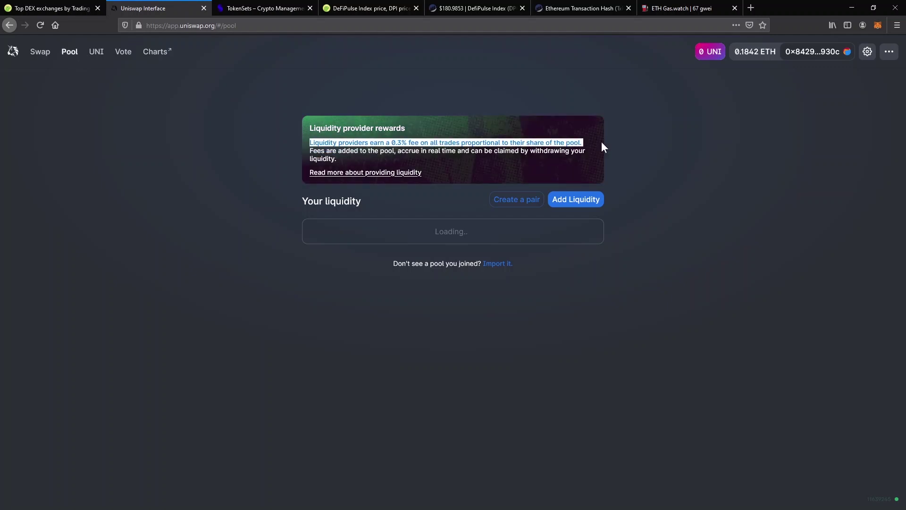
pyautogui.click(213, 138)
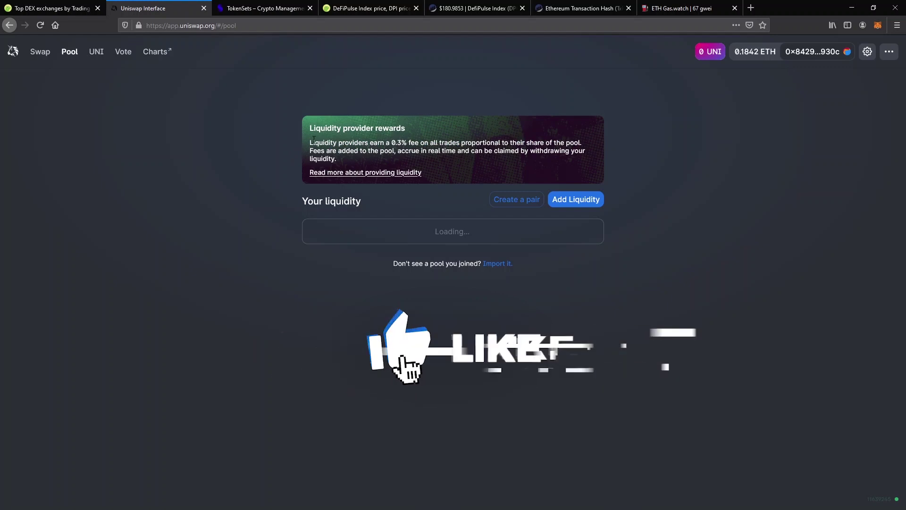
pyautogui.moveTo(309, 142); pyautogui.dragTo(583, 142)
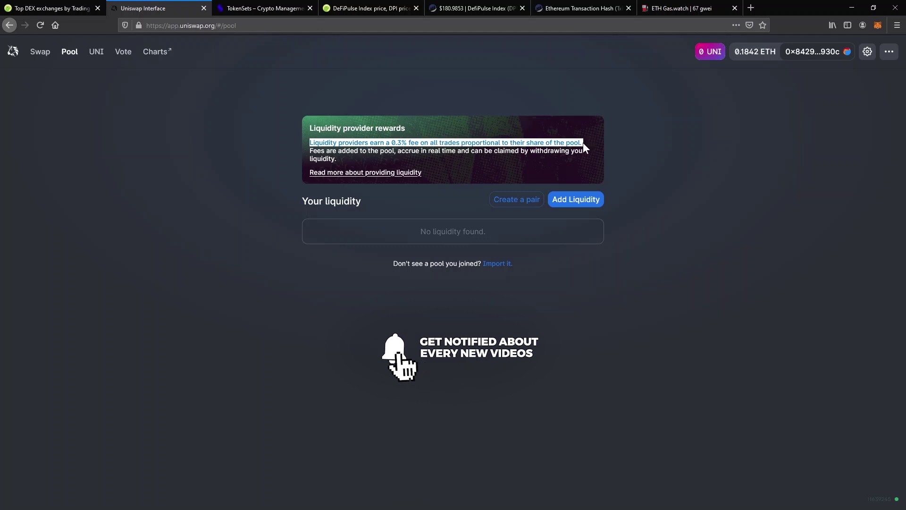
pyautogui.click(635, 151)
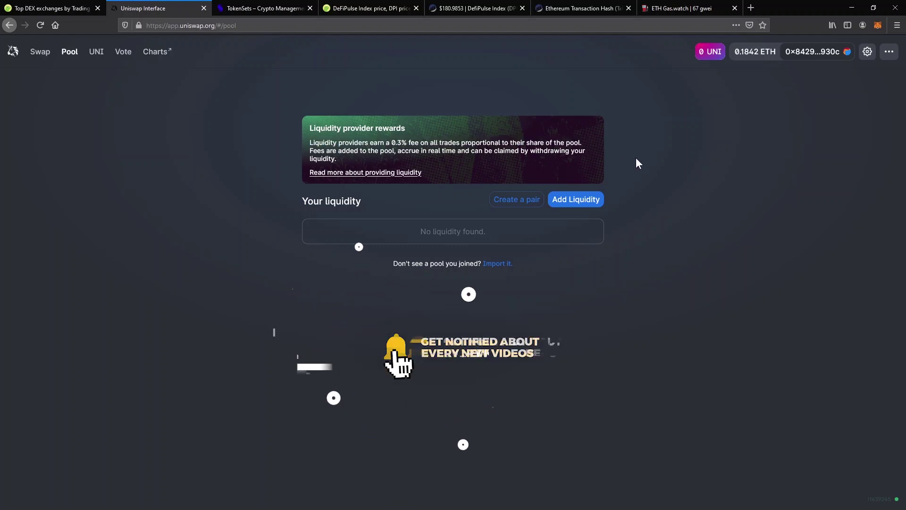
pyautogui.click(587, 206)
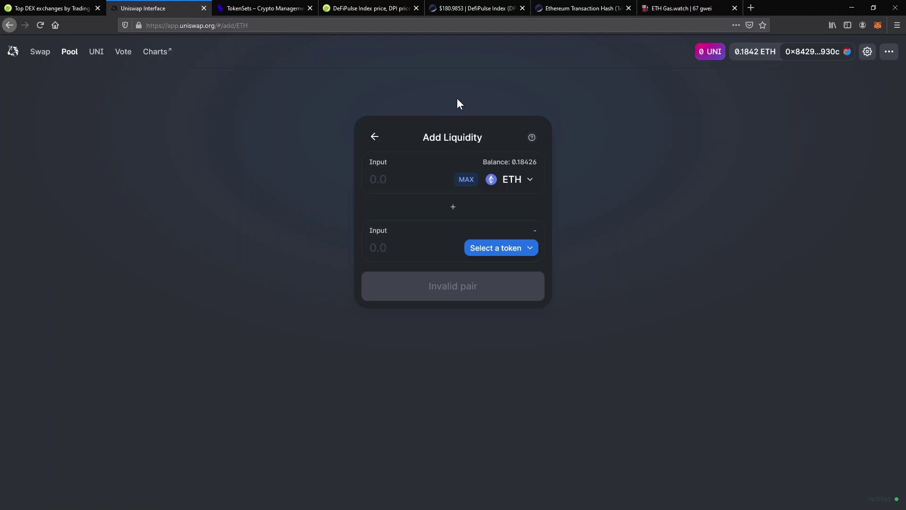
pyautogui.click(533, 253)
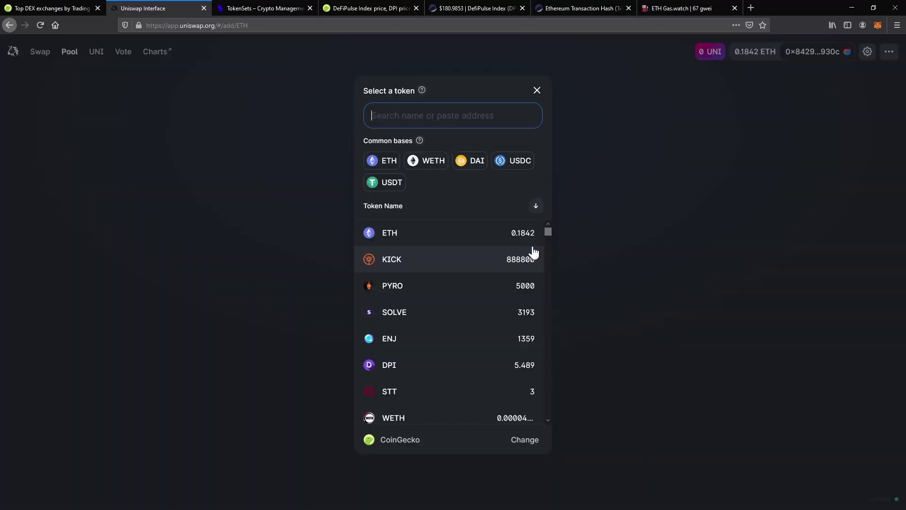